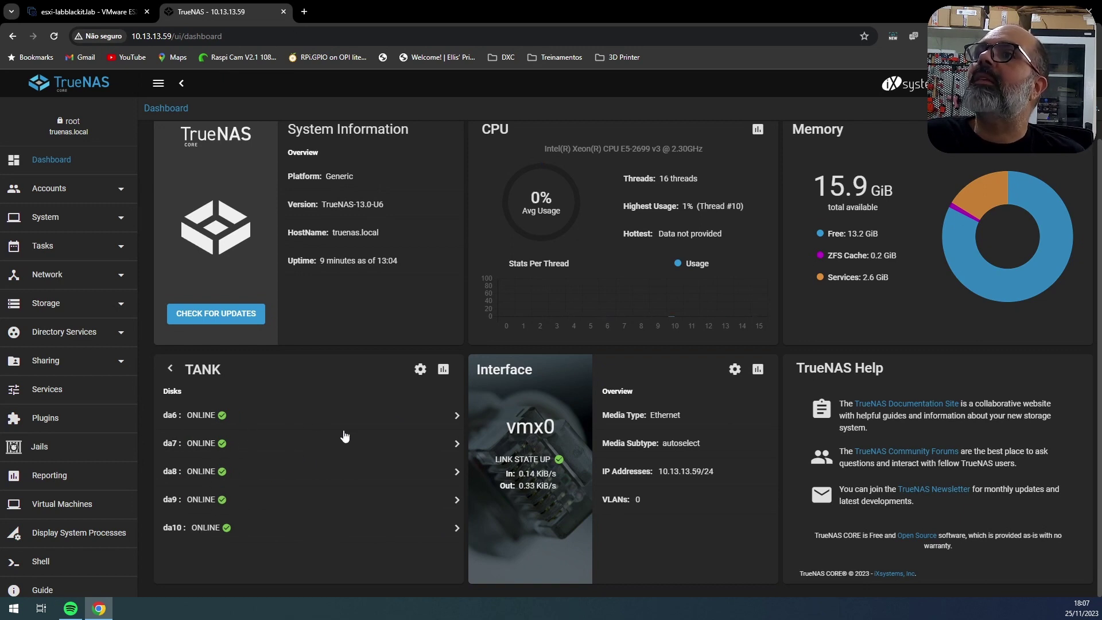
Step: Examine the details of disk da6 in the TANK pool card on the dashboard
{"action": "left_click", "coordinate": [457, 415]}
{"action": "scroll", "coordinate": [275, 474], "scroll_direction": "down", "scroll_amount": 2}
{"action": "scroll", "coordinate": [275, 475], "scroll_direction": "up", "scroll_amount": 2}
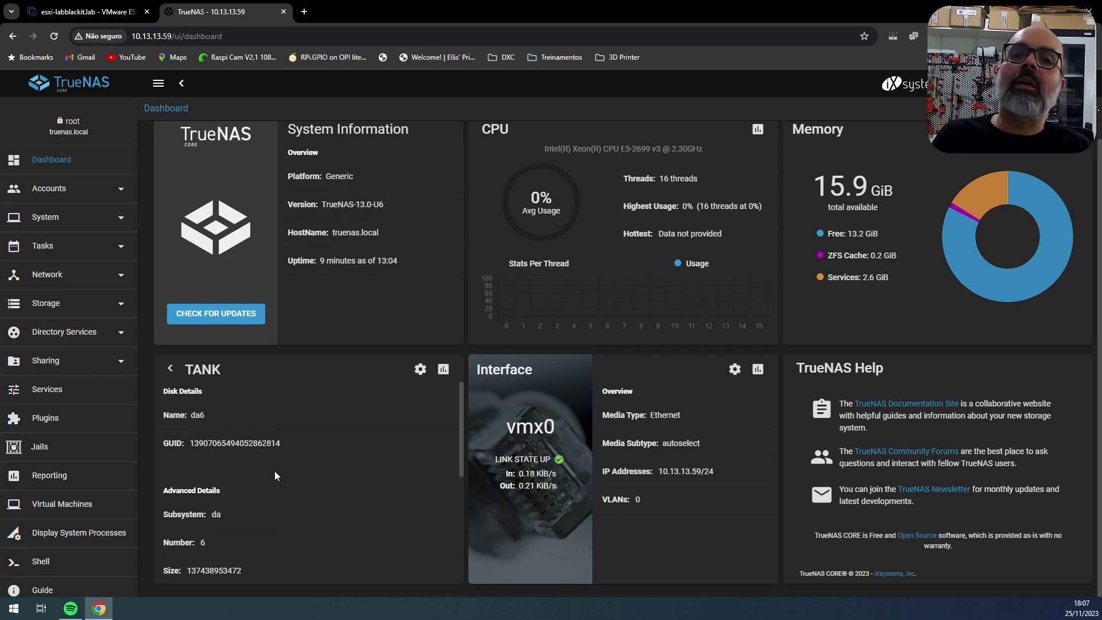
Step: Start adding vdevs to the TANK storage pool and show the available disks with non-unique serial numbers
{"action": "left_click", "coordinate": [46, 303]}
{"action": "left_click", "coordinate": [64, 338]}
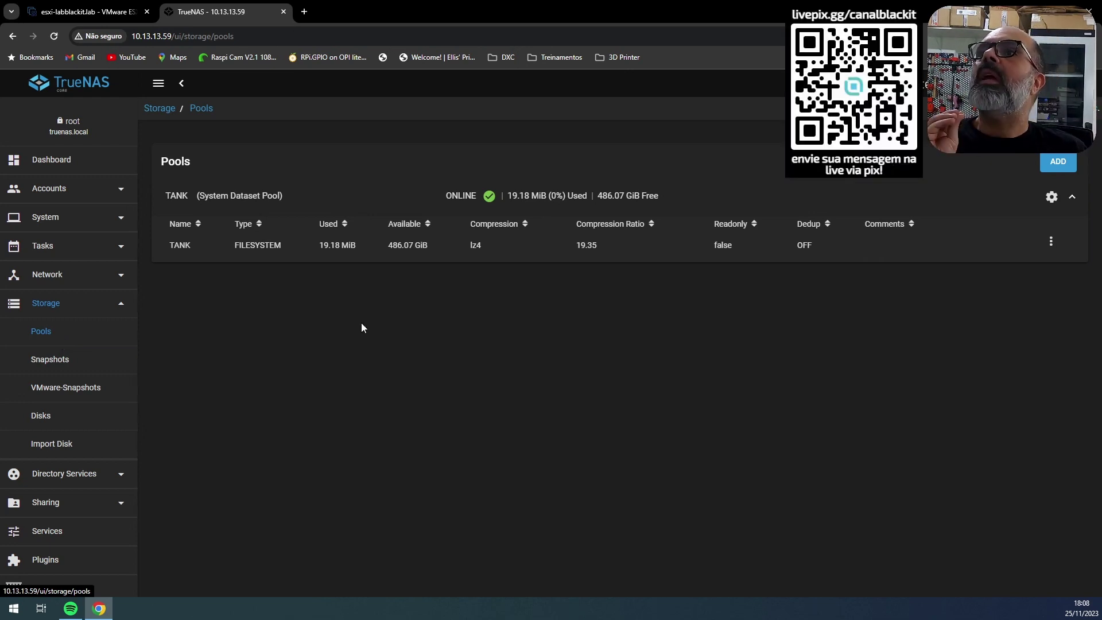
{"action": "left_click", "coordinate": [308, 247]}
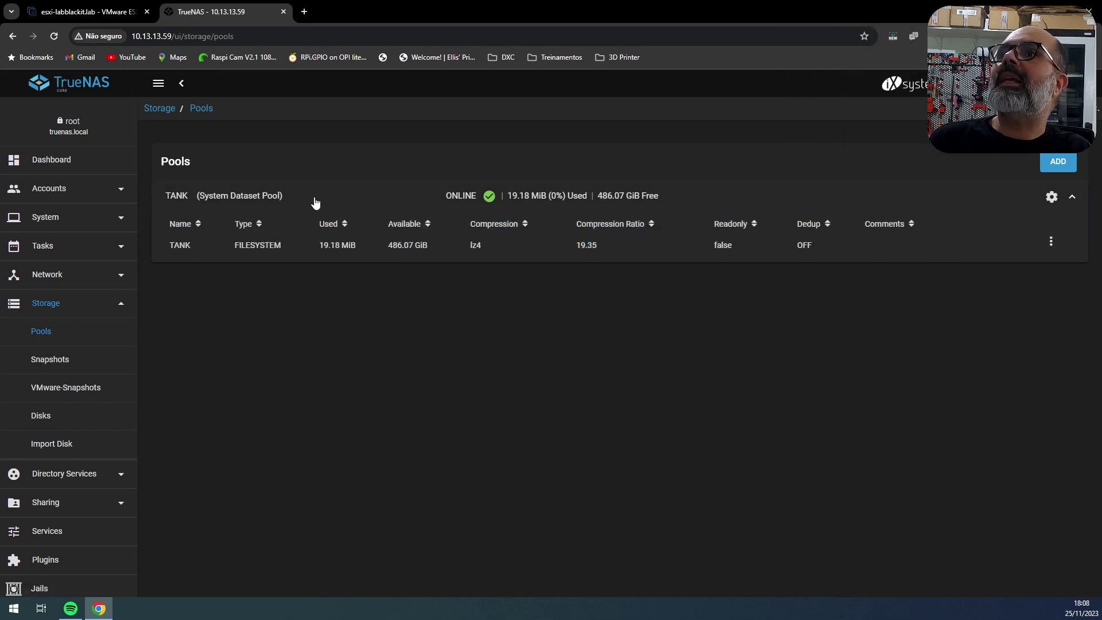
{"action": "left_click", "coordinate": [1051, 197]}
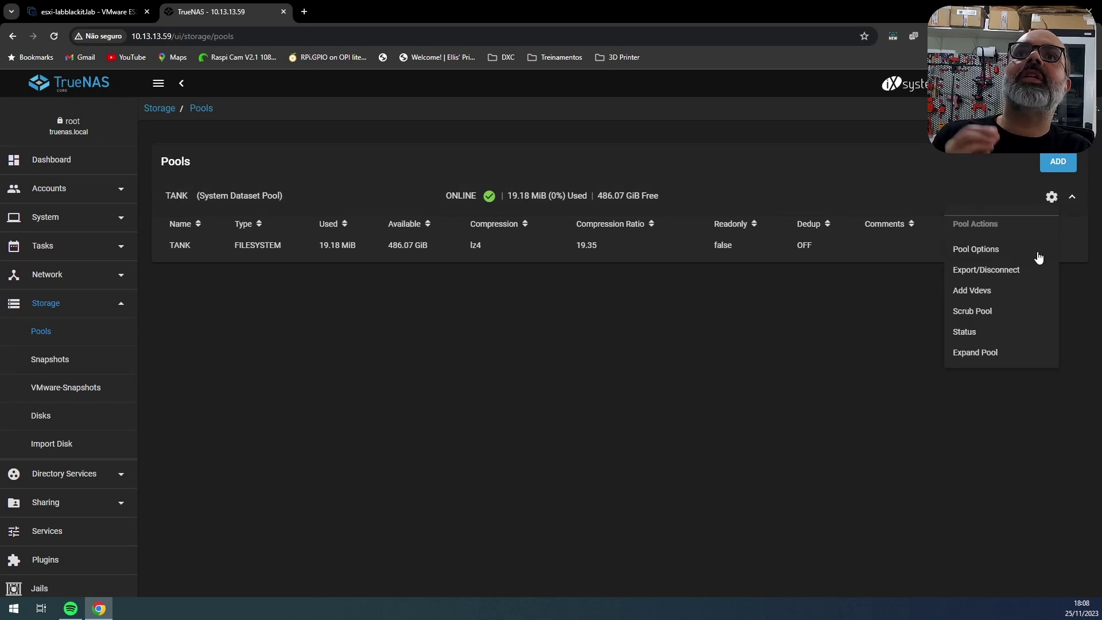
{"action": "left_click", "coordinate": [980, 293]}
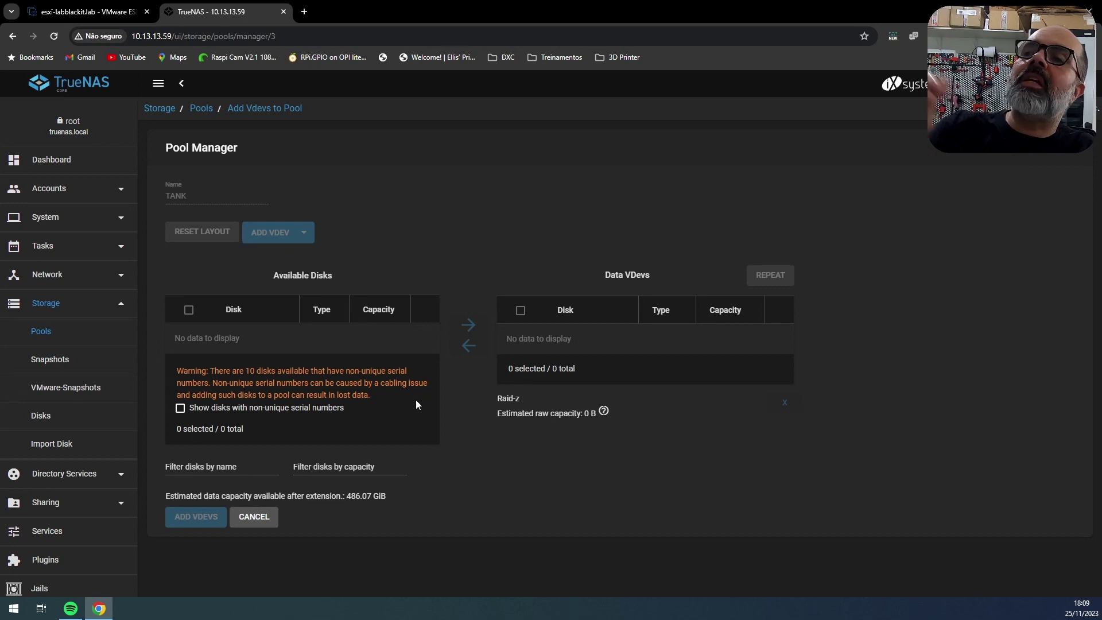
{"action": "left_click", "coordinate": [180, 407]}
{"action": "left_click", "coordinate": [188, 338]}
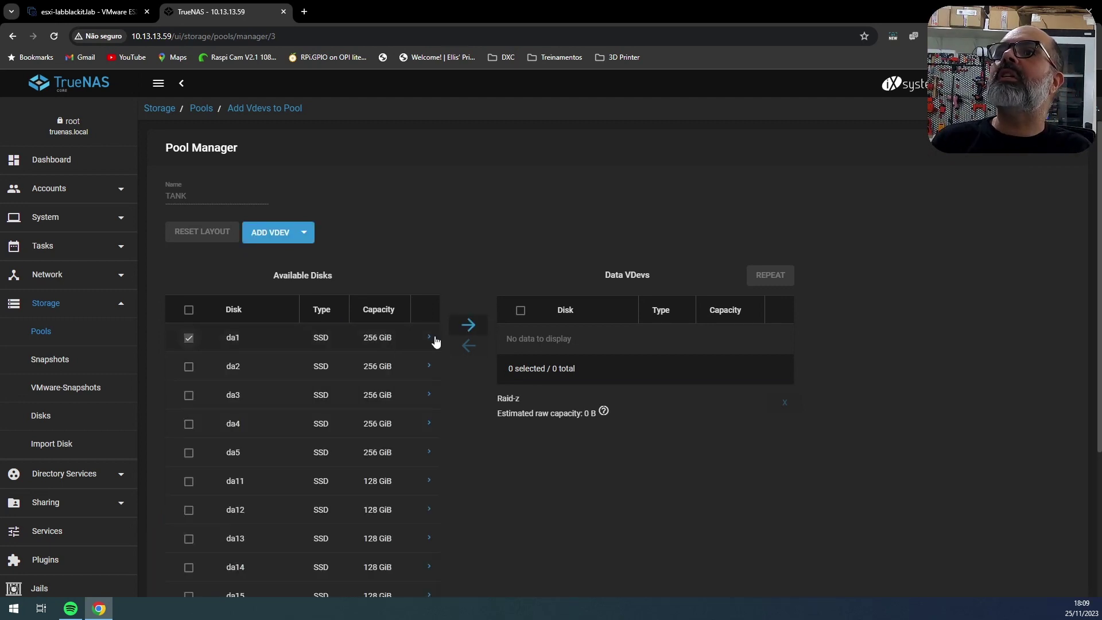
{"action": "left_click", "coordinate": [468, 328]}
{"action": "scroll", "coordinate": [627, 309], "scroll_direction": "down", "scroll_amount": 3}
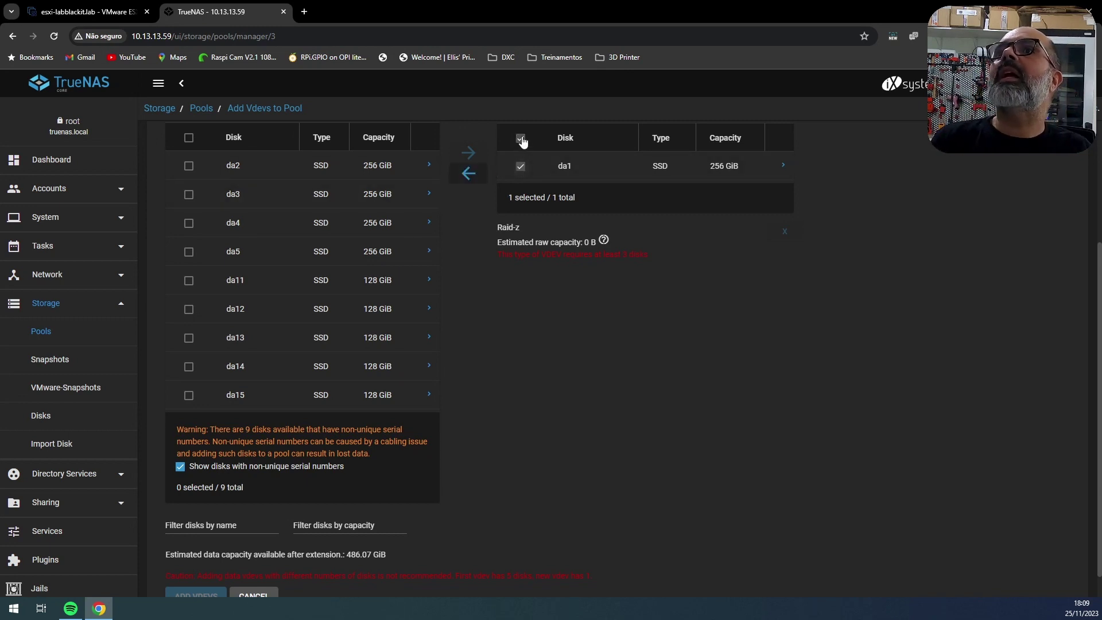
{"action": "left_click", "coordinate": [469, 173]}
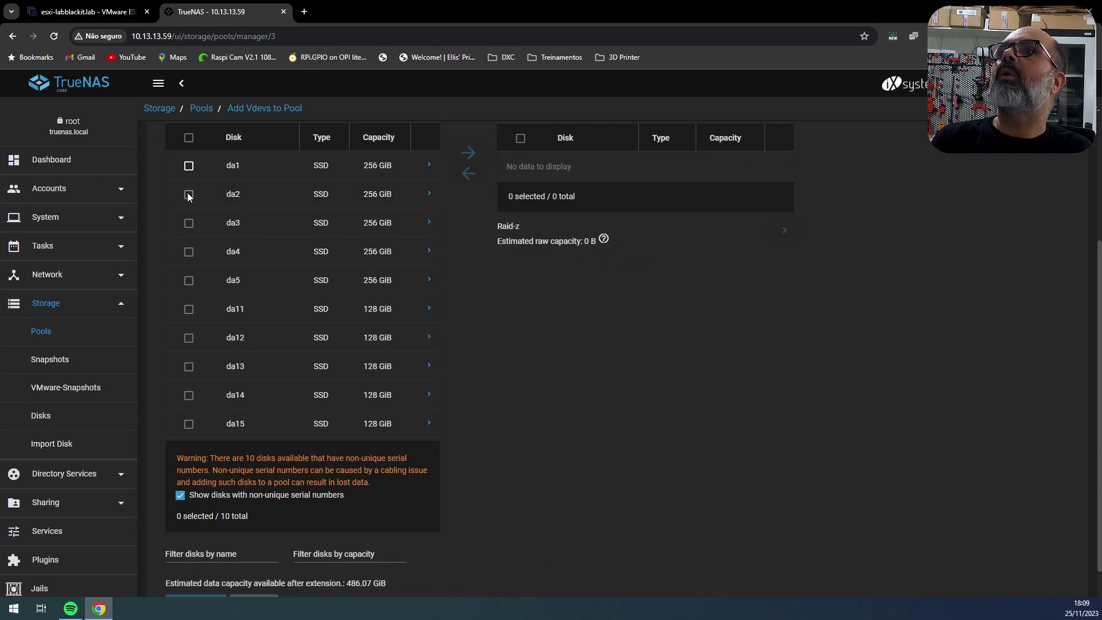
Step: Assign the five 128 GiB disks da11, da12, da13, da14 and da15 to the Raid-z data vdev
{"action": "left_click", "coordinate": [189, 310]}
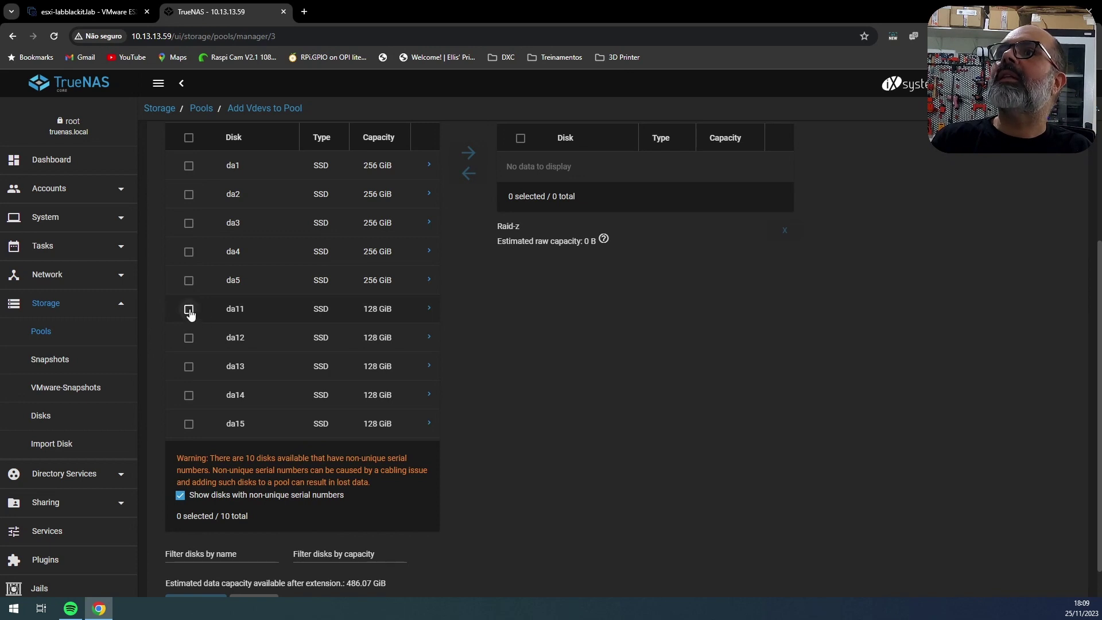
{"action": "left_click", "coordinate": [189, 339]}
{"action": "left_click", "coordinate": [188, 366]}
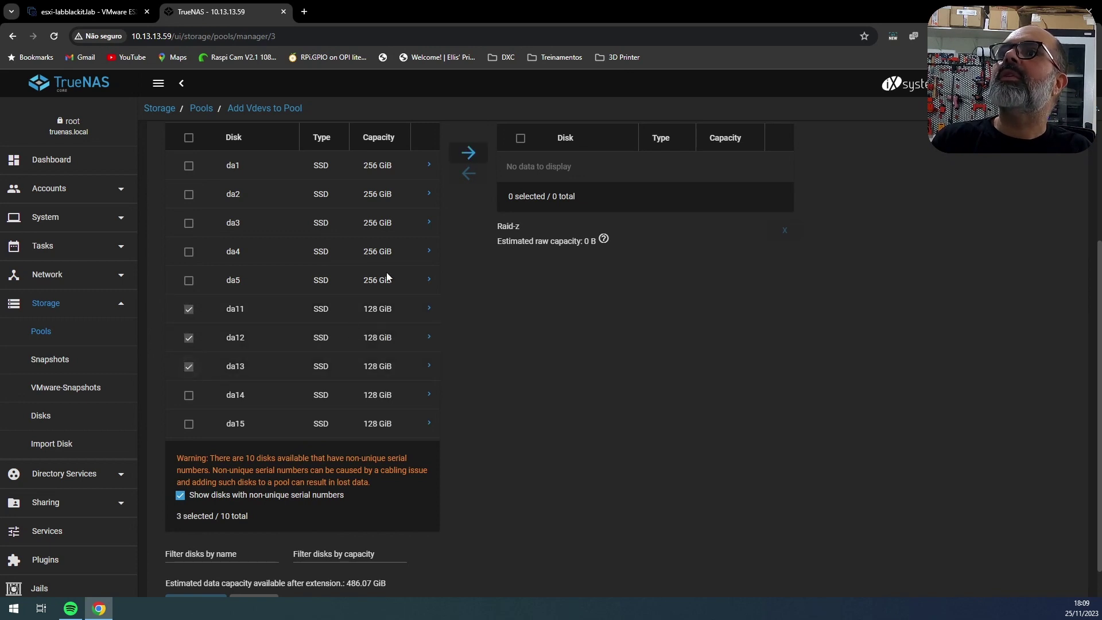
{"action": "left_click", "coordinate": [468, 153]}
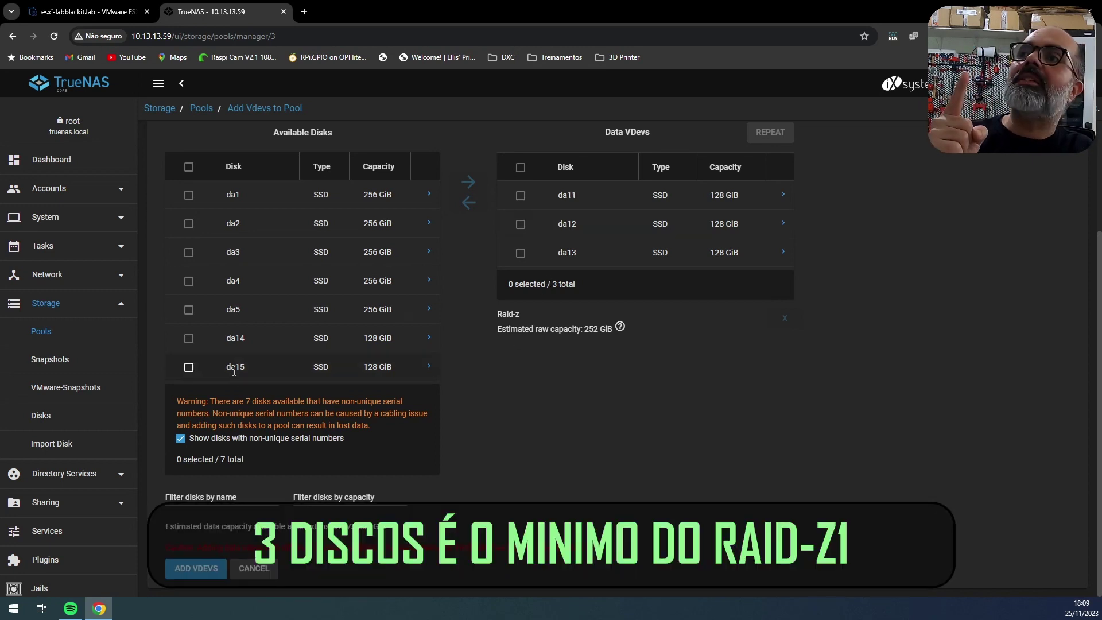
{"action": "left_click", "coordinate": [189, 339]}
{"action": "left_click", "coordinate": [189, 367]}
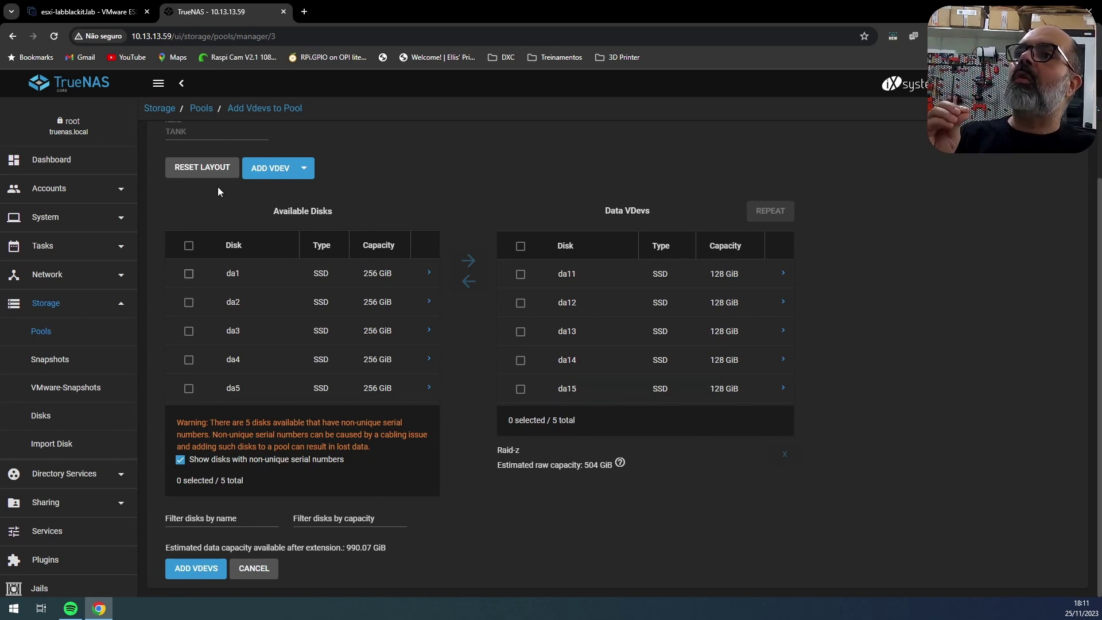
Step: Add the prepared vdev to the TANK pool, confirming that the added disks are erased
{"action": "left_click", "coordinate": [202, 569]}
{"action": "left_click", "coordinate": [412, 369]}
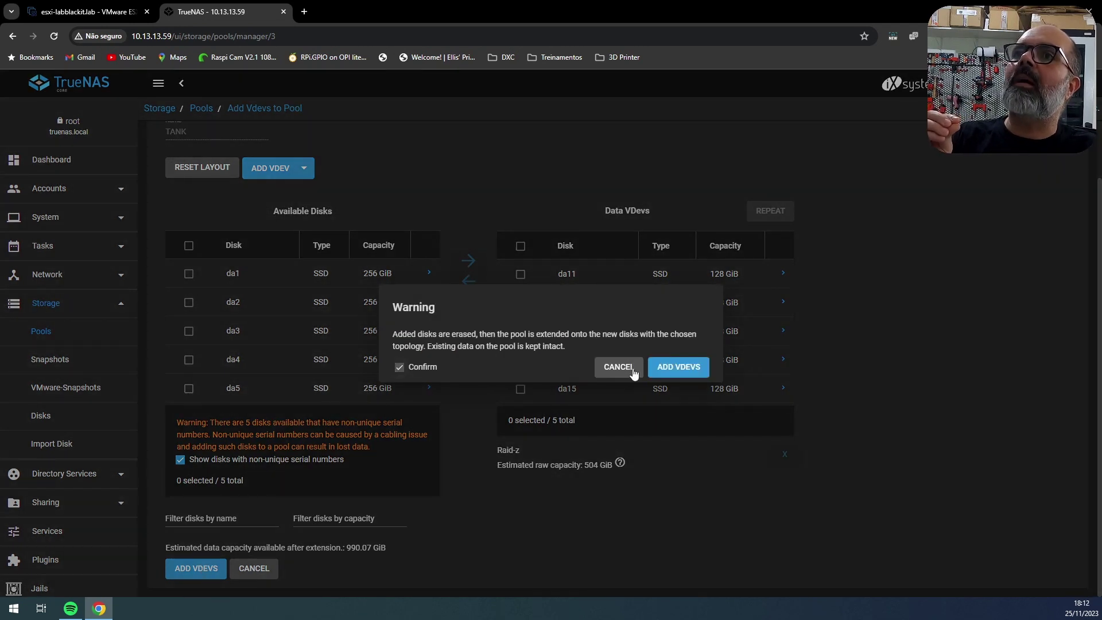
{"action": "left_click", "coordinate": [691, 369]}
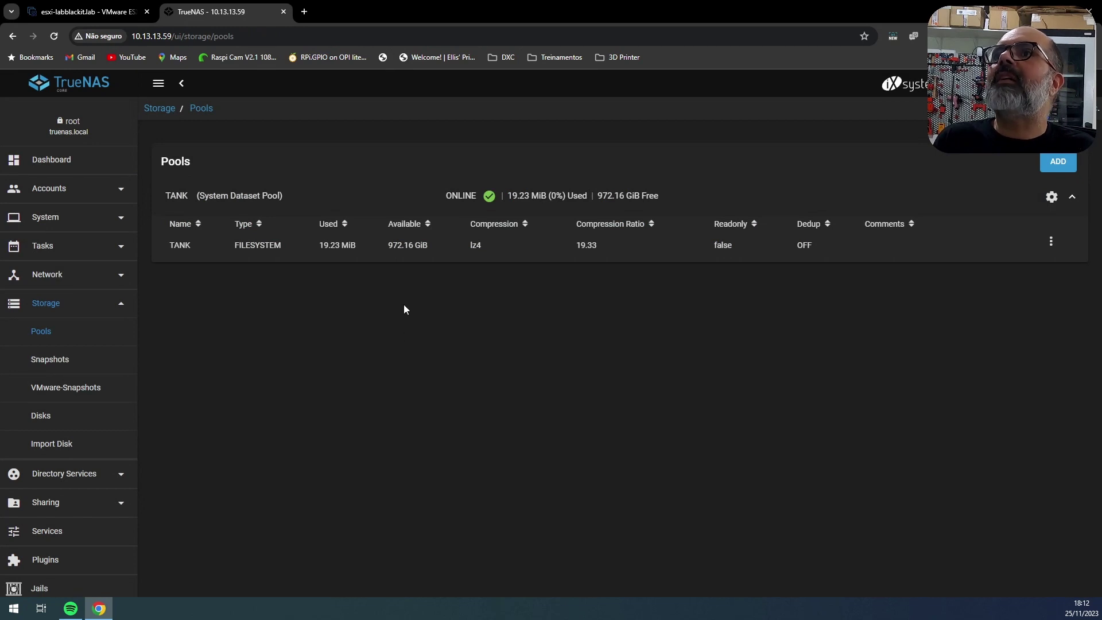
Step: Check the TANK pool's available space and the status of its vdevs, and return to the pools list
{"action": "left_click", "coordinate": [408, 246]}
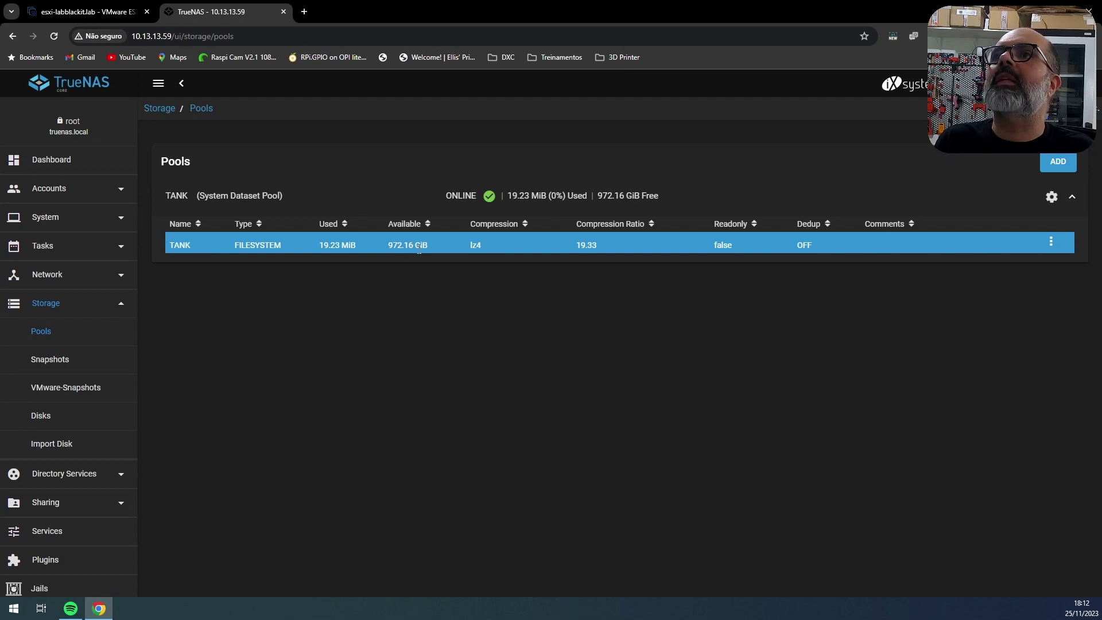
{"action": "left_click", "coordinate": [1051, 242]}
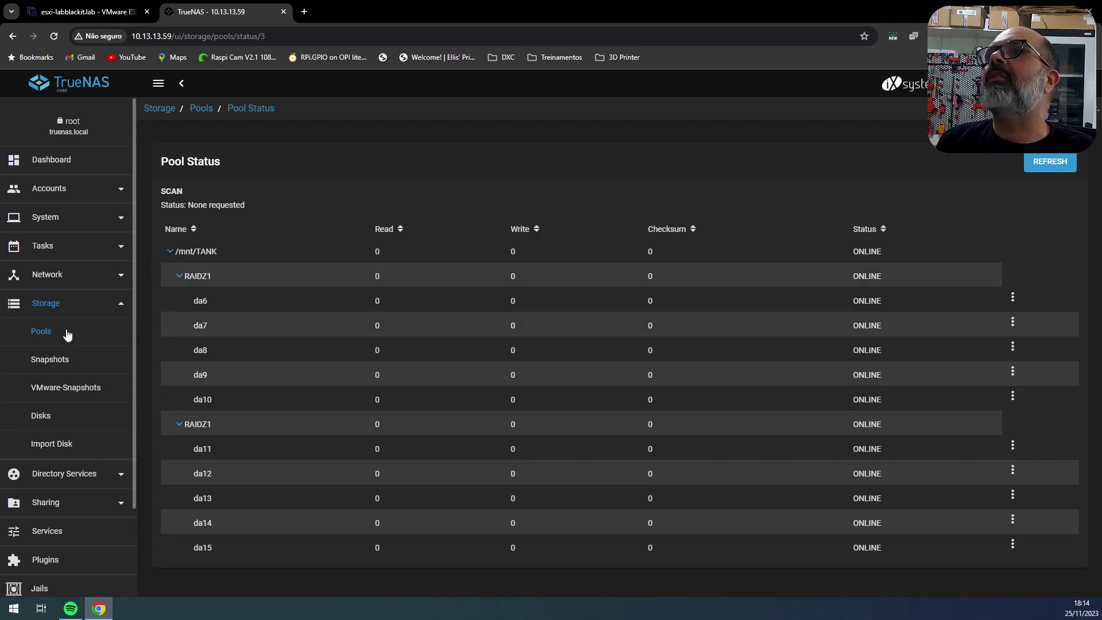
{"action": "left_click", "coordinate": [202, 109]}
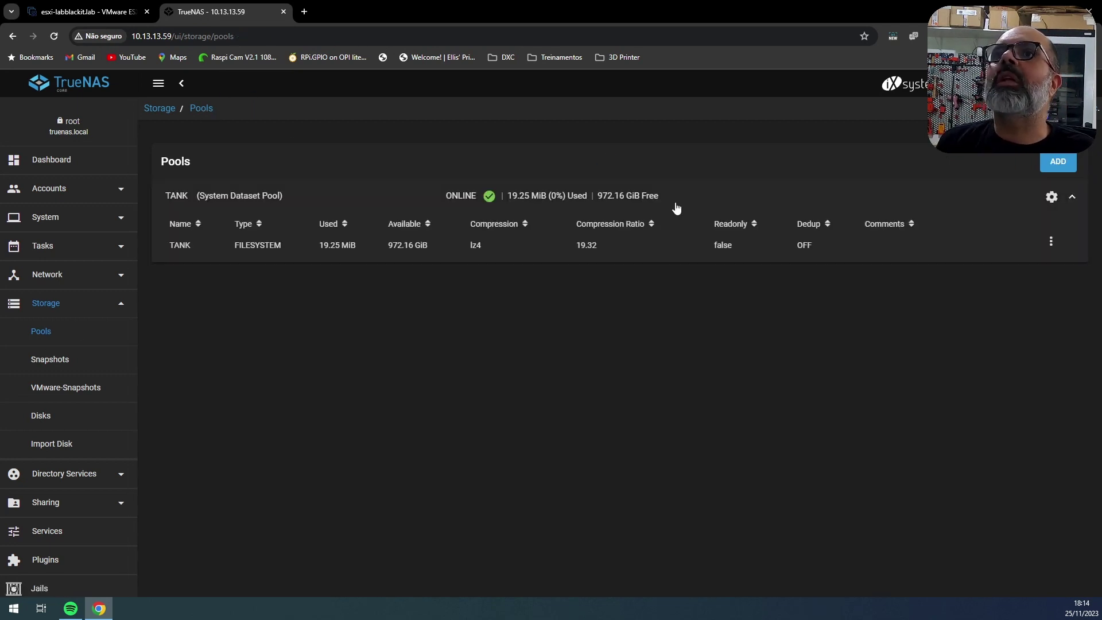
Step: Extend the TANK pool with another Raid-z data vdev made of the five 256 GiB disks da1 to da5
{"action": "left_click", "coordinate": [1051, 197]}
{"action": "left_click", "coordinate": [958, 294]}
{"action": "left_click", "coordinate": [189, 310]}
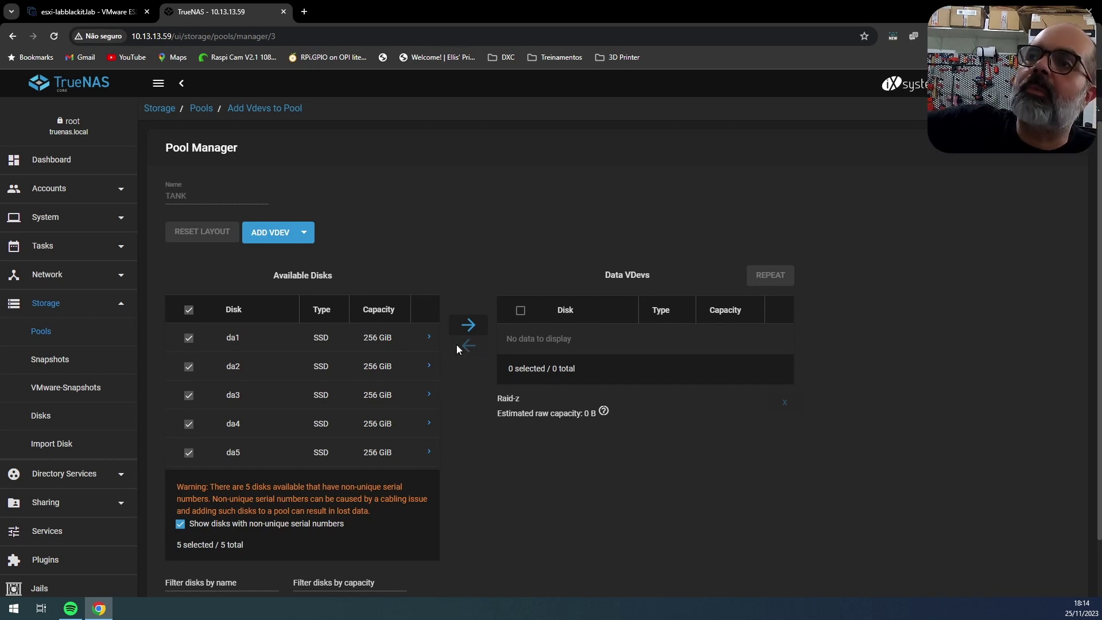
{"action": "scroll", "coordinate": [458, 451], "scroll_direction": "down", "scroll_amount": 1}
{"action": "left_click", "coordinate": [469, 267]}
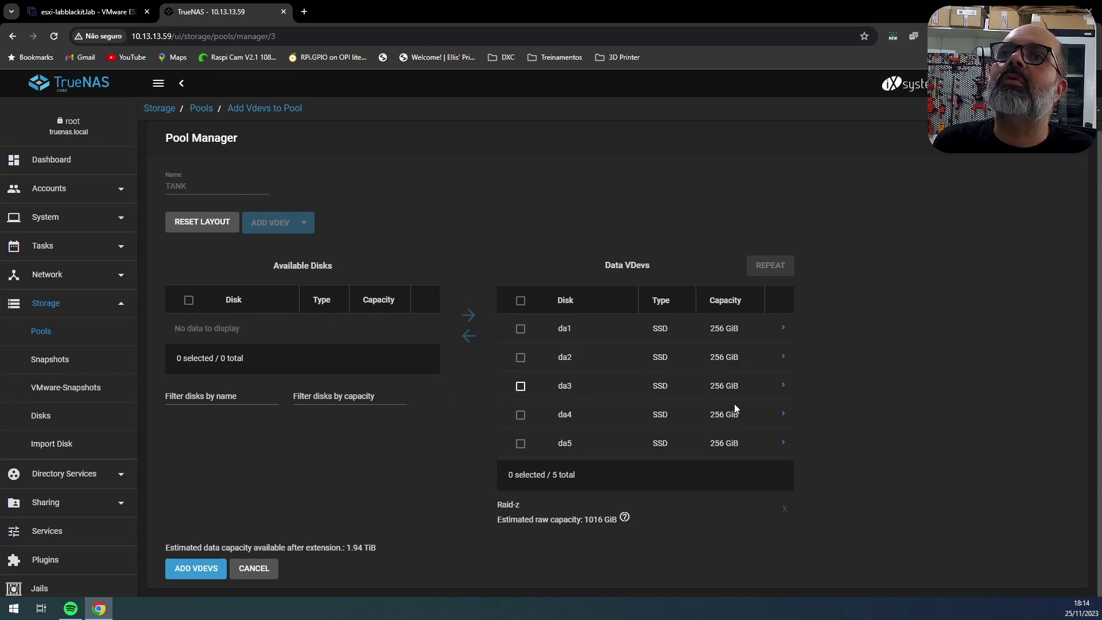
{"action": "left_click", "coordinate": [188, 575]}
{"action": "left_click", "coordinate": [634, 373]}
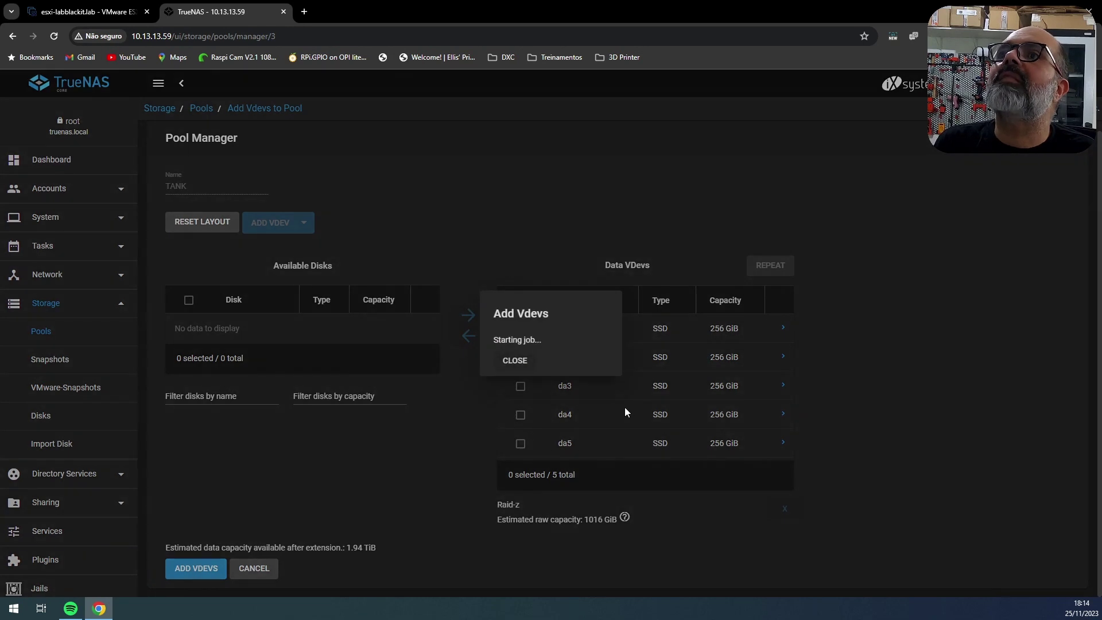
Step: Examine the TANK pool's status, going through all of its RAIDZ1 vdevs and their member disks
{"action": "left_click", "coordinate": [881, 241]}
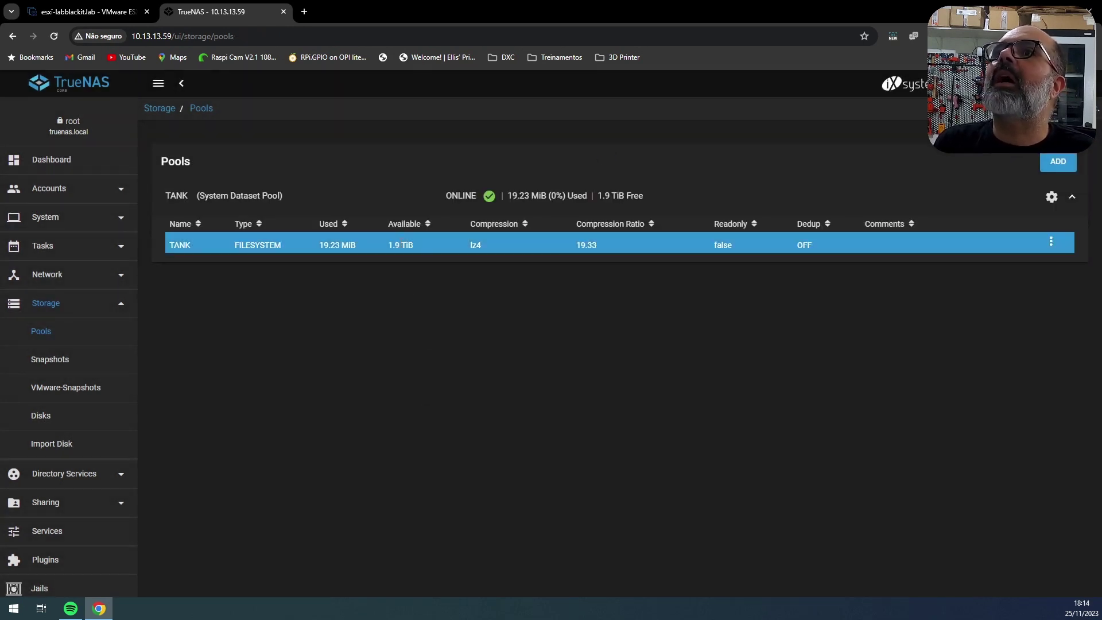
{"action": "left_click", "coordinate": [1052, 198]}
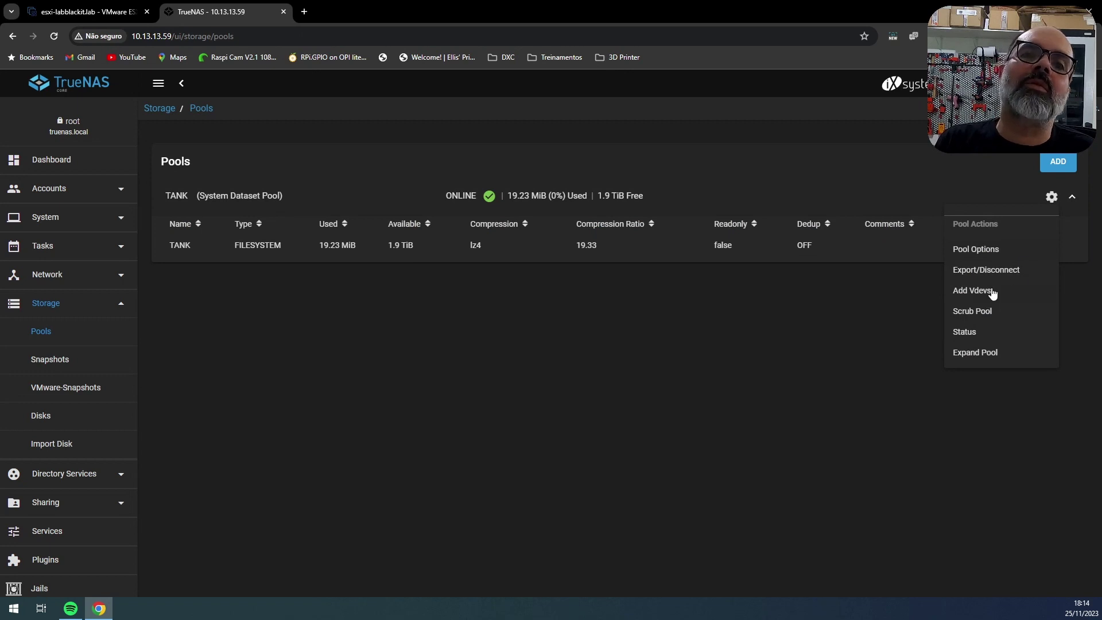
{"action": "left_click", "coordinate": [965, 332]}
{"action": "scroll", "coordinate": [221, 376], "scroll_direction": "down", "scroll_amount": 2}
{"action": "scroll", "coordinate": [220, 376], "scroll_direction": "up", "scroll_amount": 2}
{"action": "scroll", "coordinate": [221, 377], "scroll_direction": "down", "scroll_amount": 2}
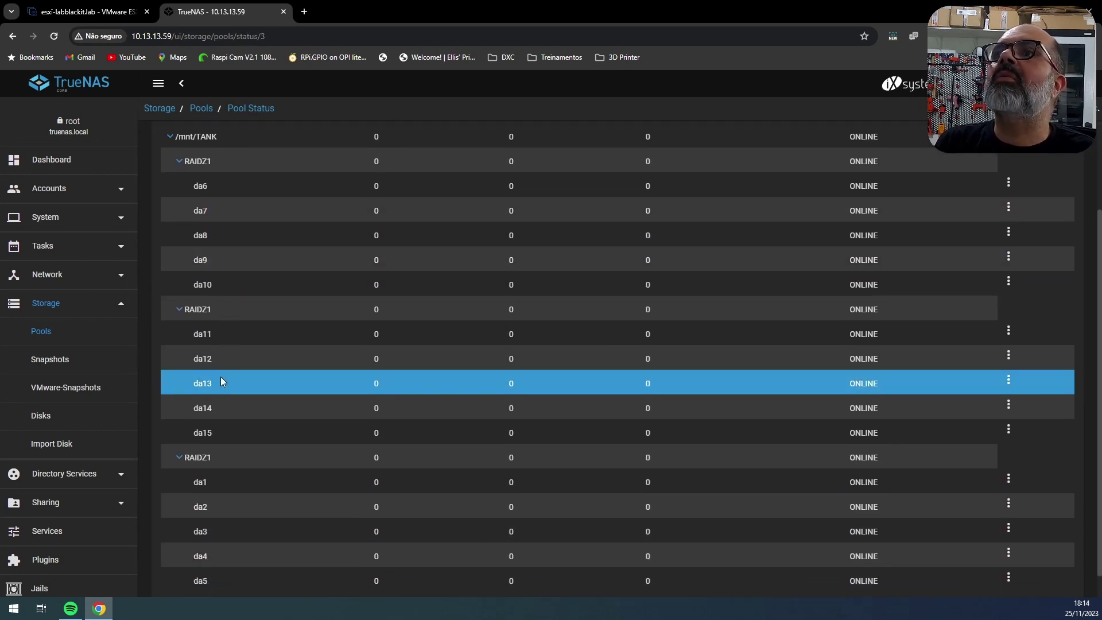
{"action": "scroll", "coordinate": [221, 377], "scroll_direction": "up", "scroll_amount": 1}
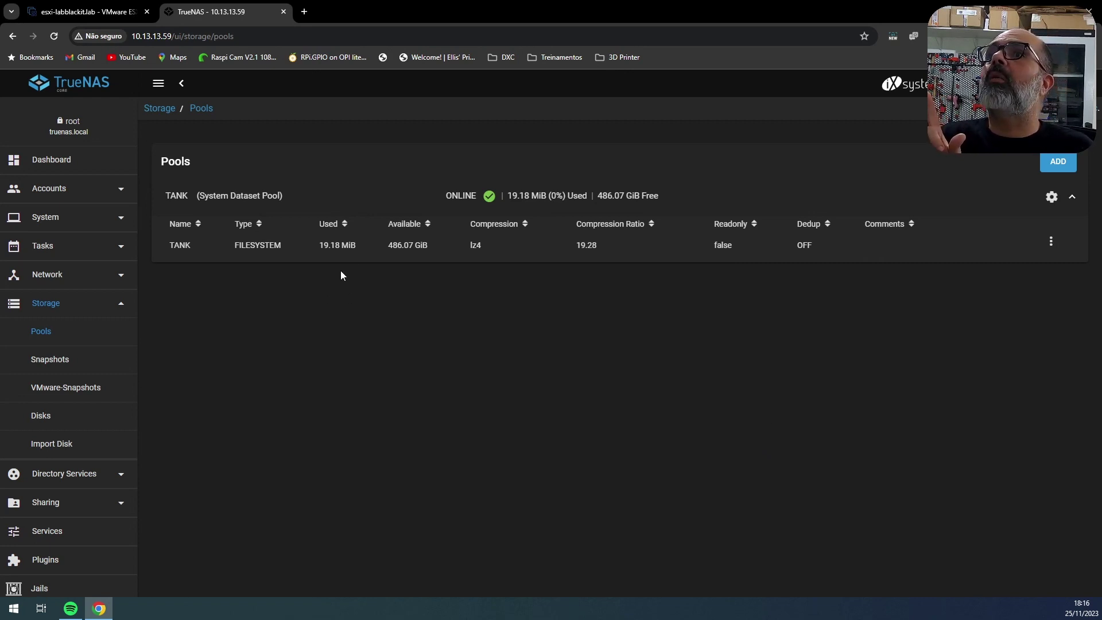
Step: View the status of the single-vdev TANK pool and its member disks da6 to da10
{"action": "left_click", "coordinate": [1053, 197]}
{"action": "left_click", "coordinate": [965, 329]}
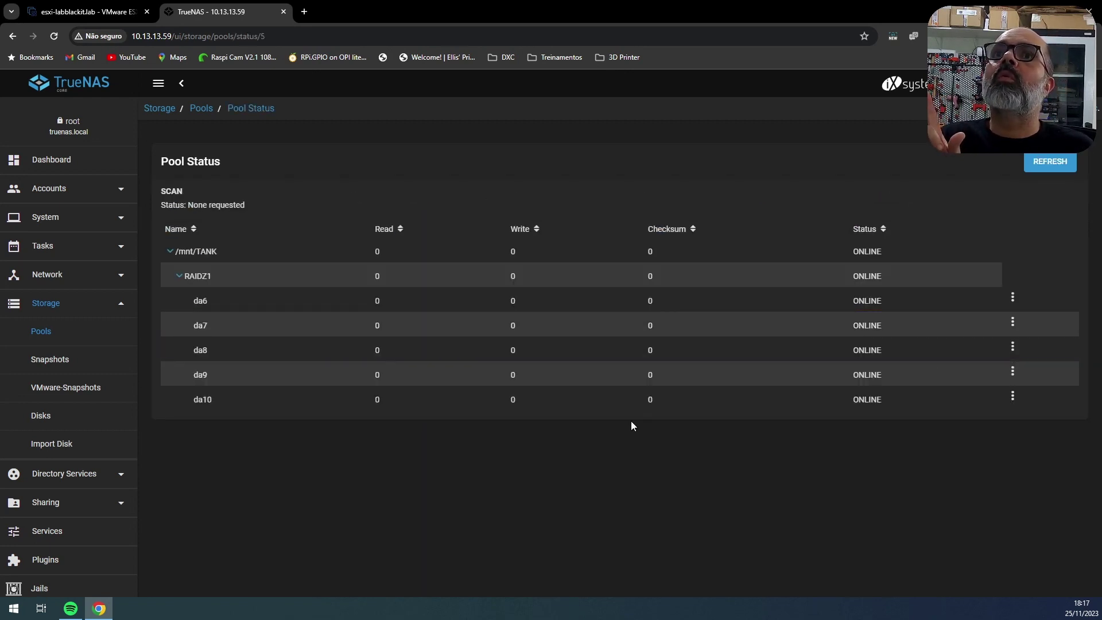